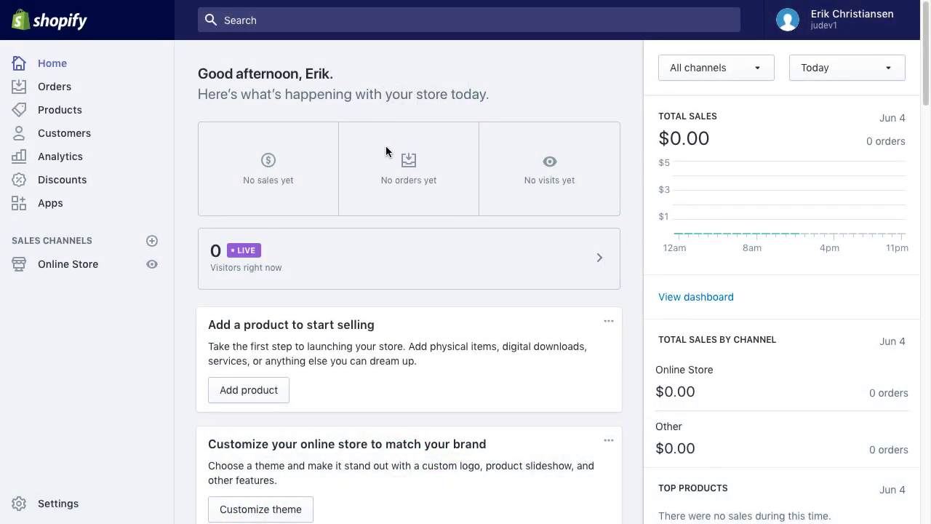
- Search the Shopify App Store for 'justuno' and open the Justuno Free Pop Ups listing
{"action": "left_click", "coordinate": [50, 207]}
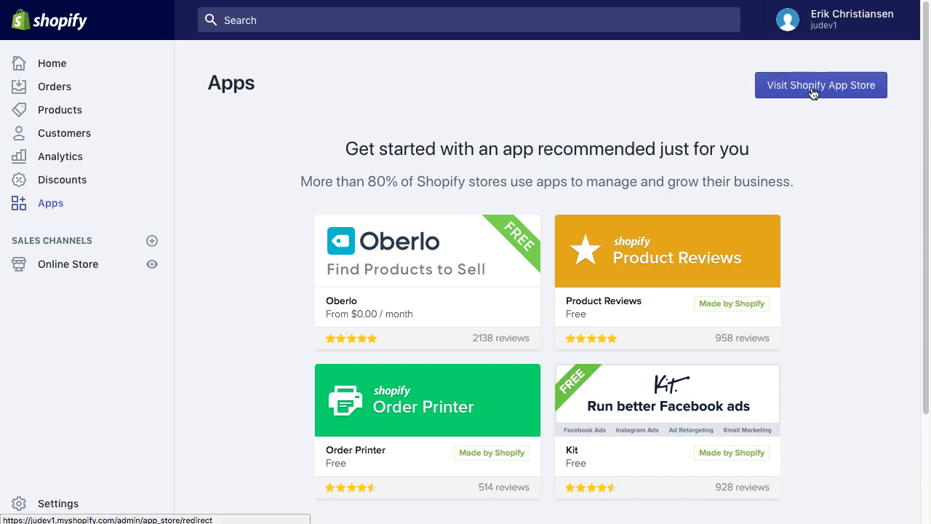
{"action": "left_click", "coordinate": [800, 90]}
{"action": "left_click", "coordinate": [720, 149]}
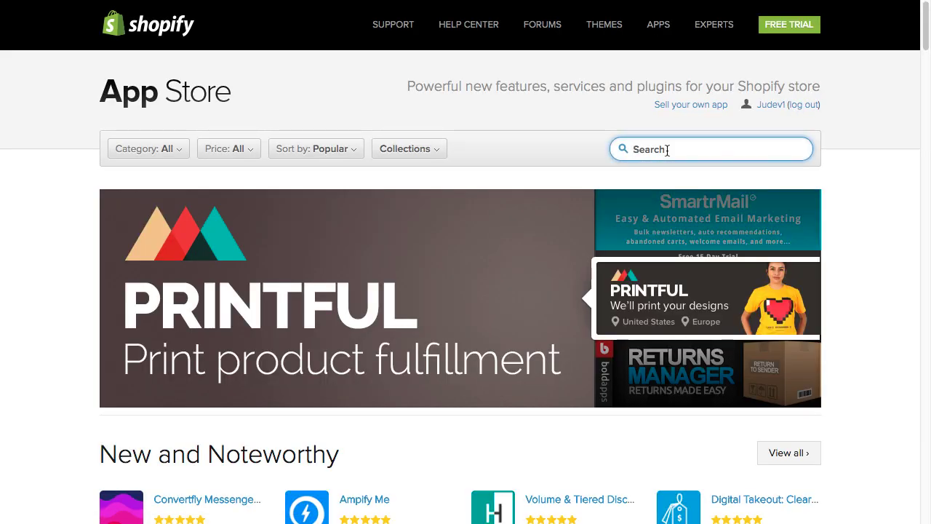
{"action": "type", "text": "justuno"}
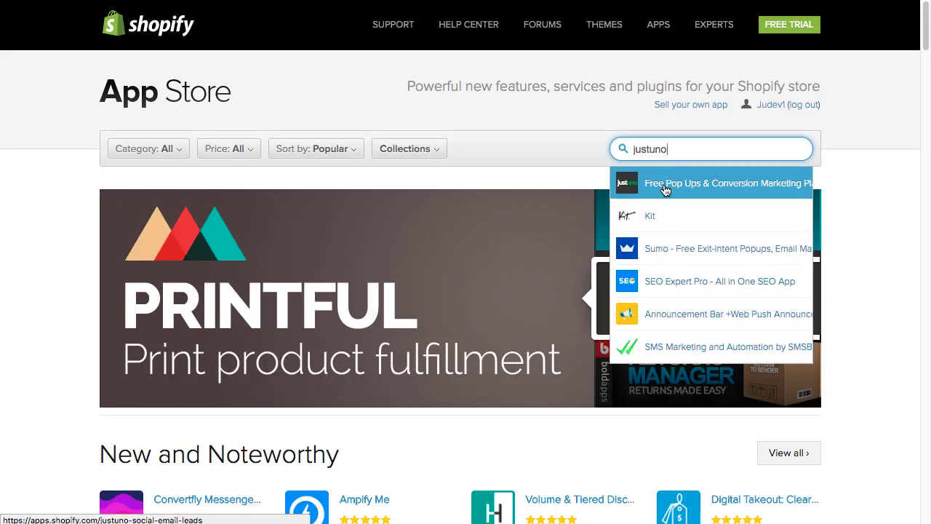
{"action": "left_click", "coordinate": [664, 186]}
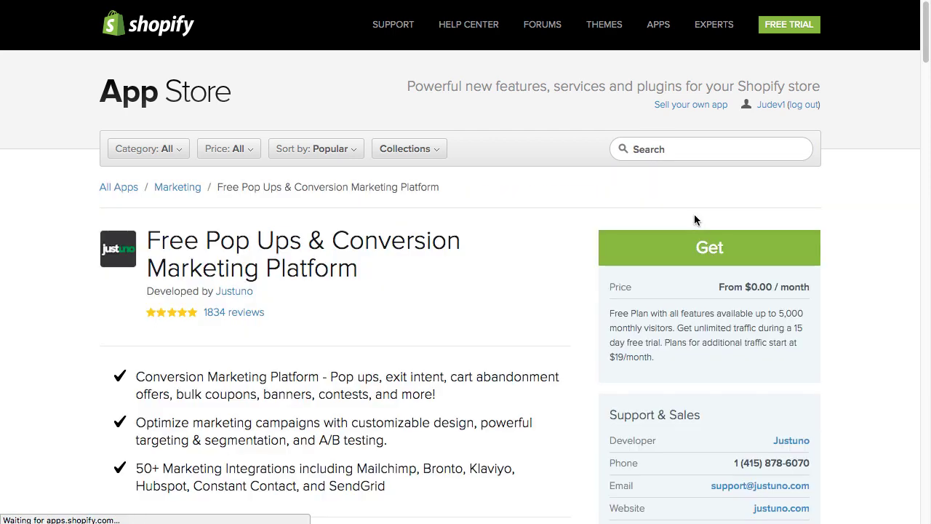
- Install the Justuno app on the Shopify store
{"action": "left_click", "coordinate": [679, 250]}
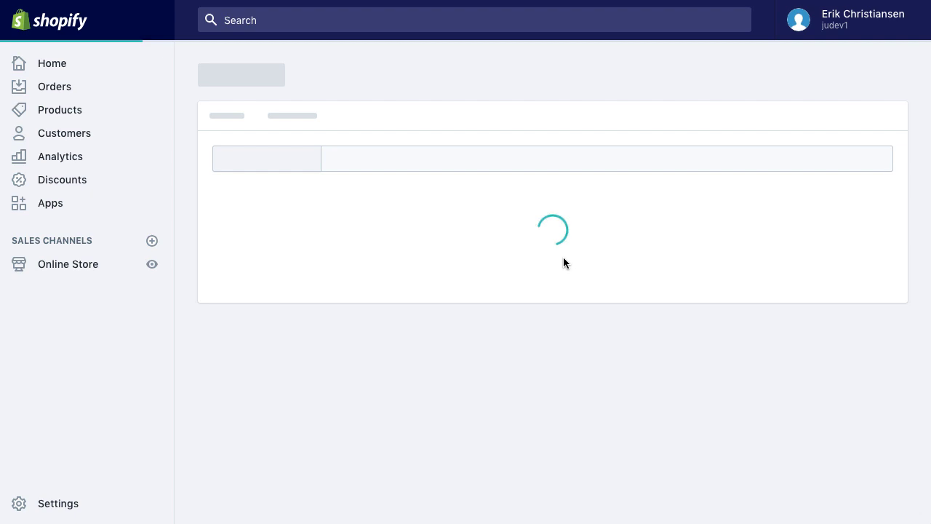
{"action": "scroll", "coordinate": [544, 258], "scroll_direction": "down", "scroll_amount": 3}
{"action": "left_click", "coordinate": [769, 415]}
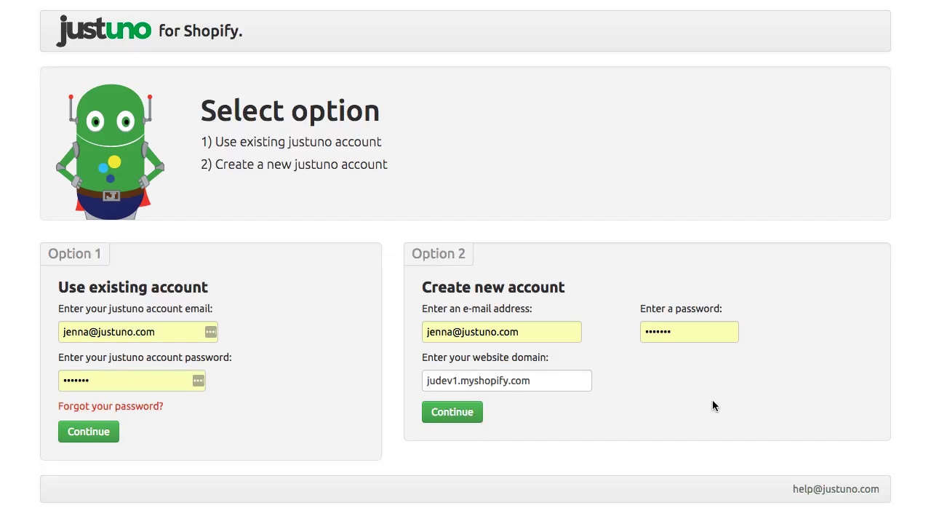
- Create a new Justuno account with a new e-mail address and password
{"action": "triple_click", "coordinate": [522, 332]}
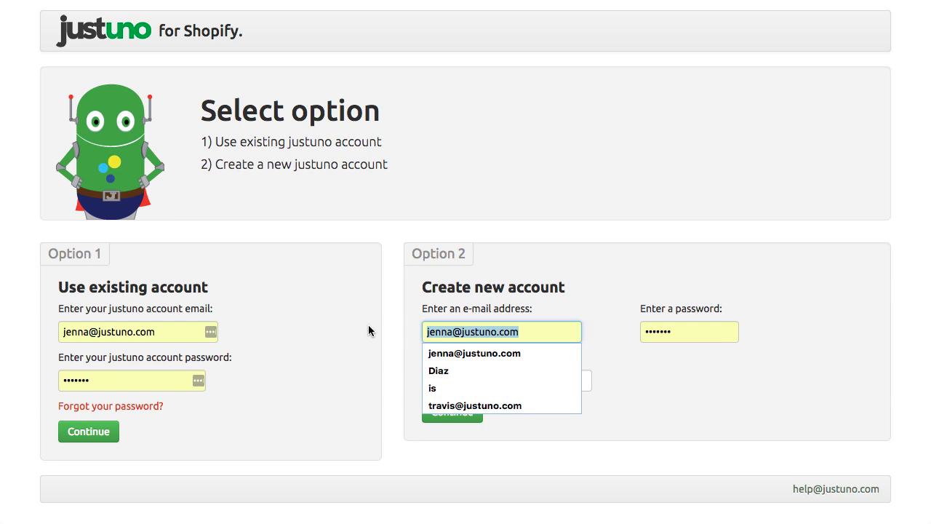
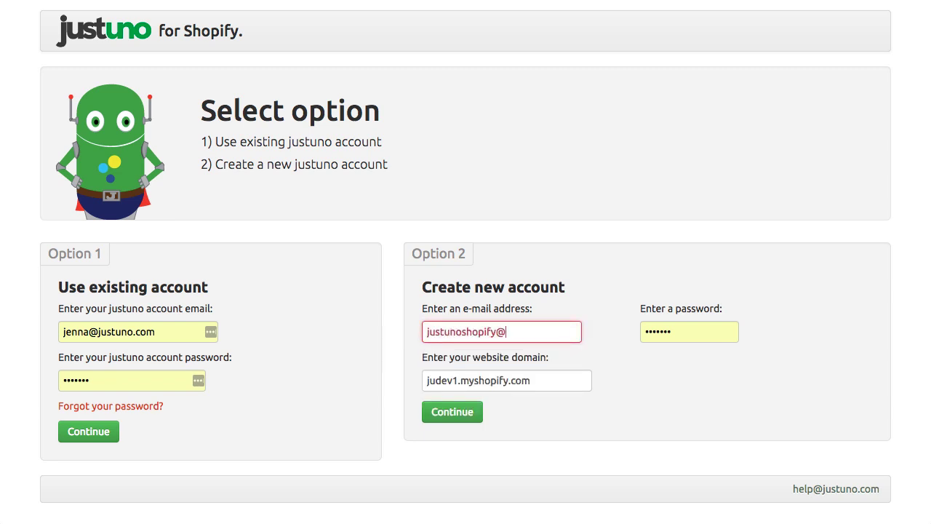
{"action": "key", "text": "Tab"}
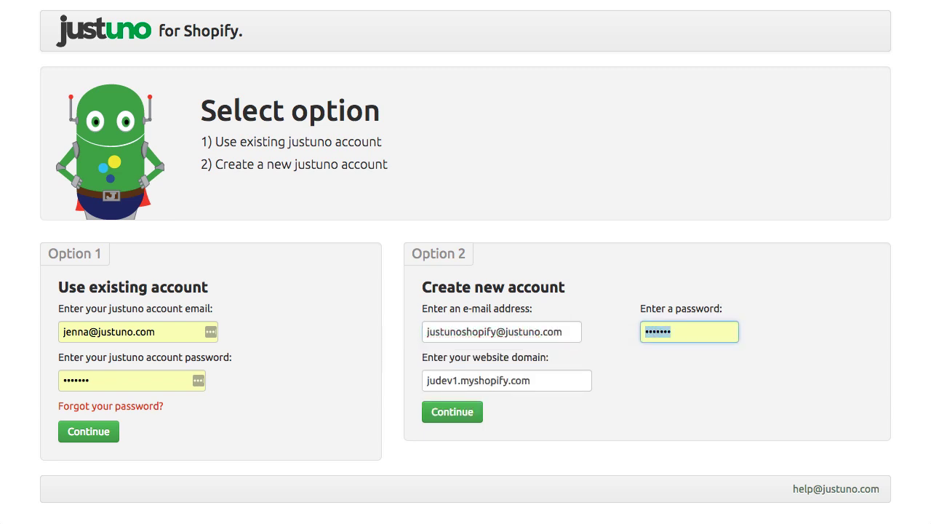
{"action": "type", "text": "password"}
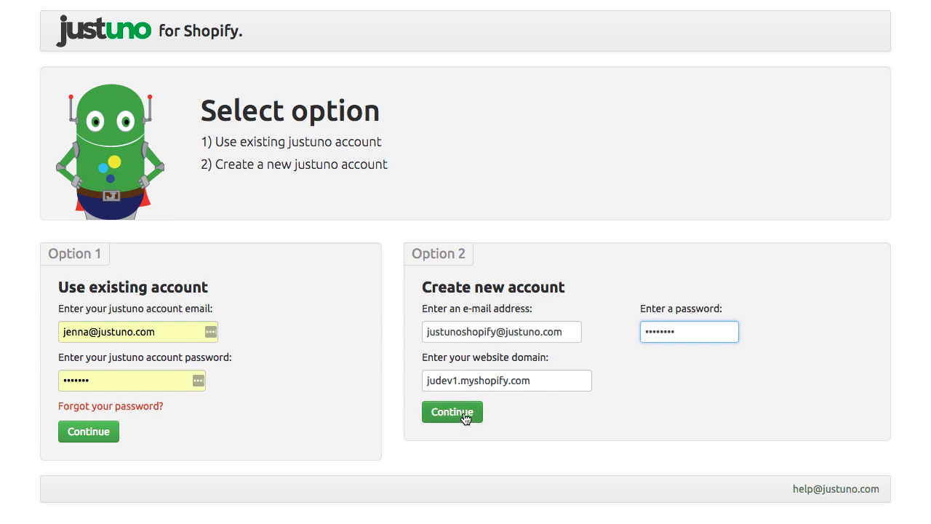
{"action": "left_click", "coordinate": [452, 411]}
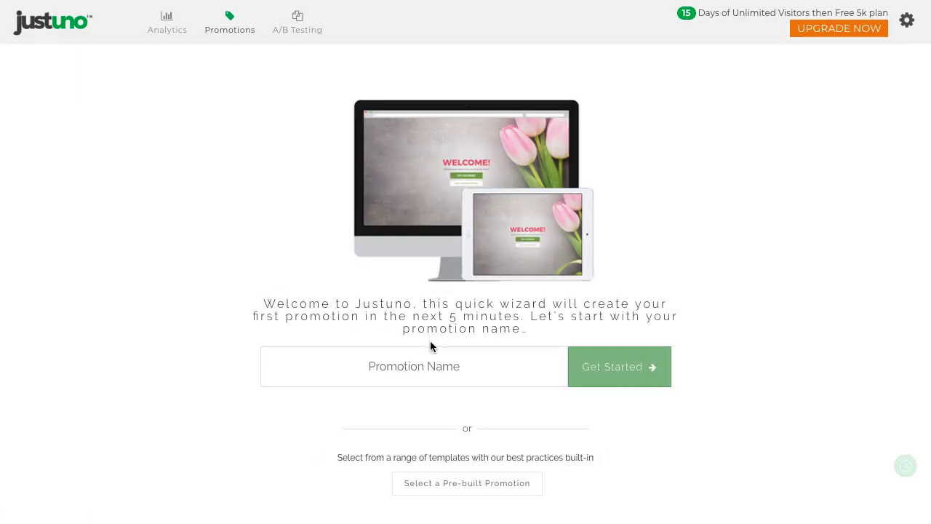
- Name the promotion 'First Promotion' and start the wizard
{"action": "left_click", "coordinate": [411, 366]}
{"action": "type", "text": "Fi"}
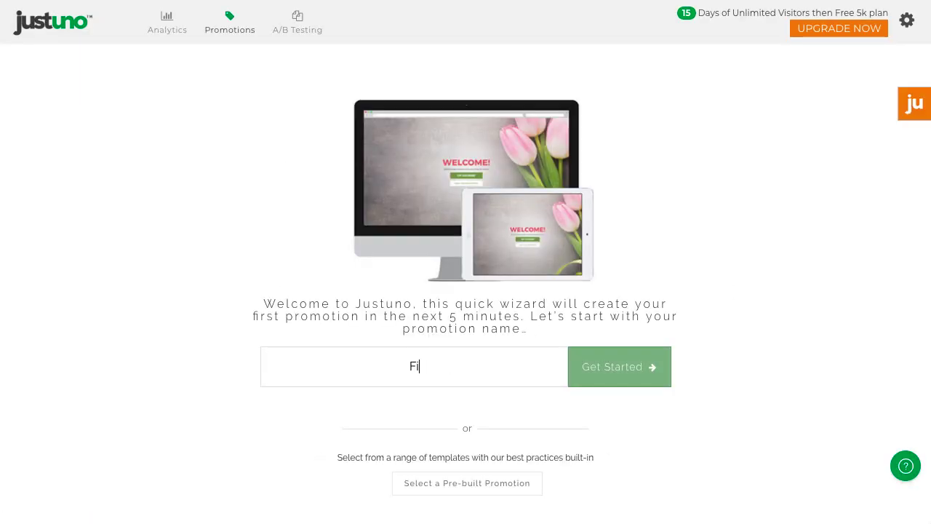
{"action": "type", "text": "rst Promotion"}
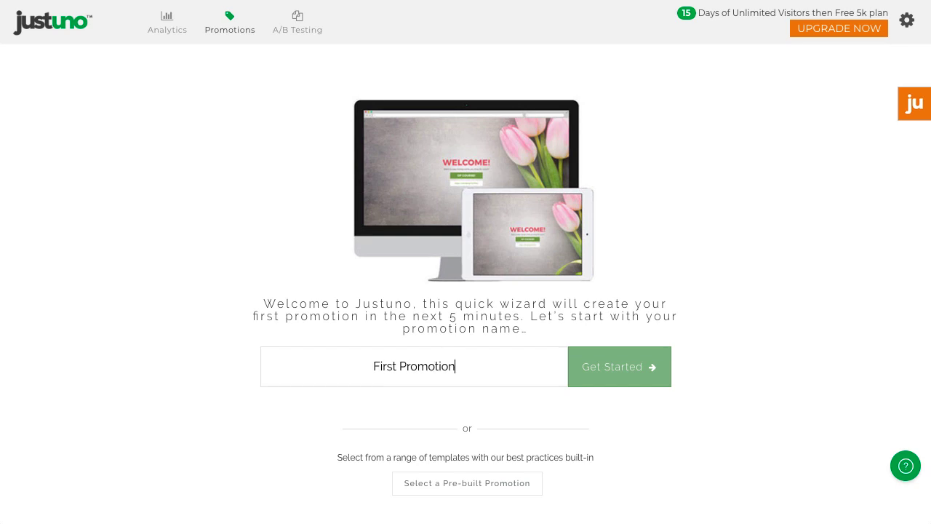
{"action": "left_click", "coordinate": [625, 369]}
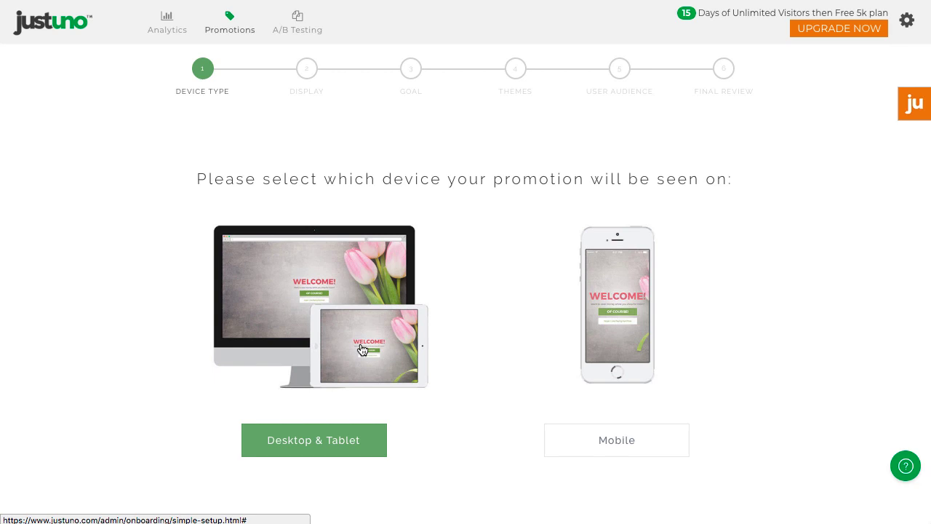
- Choose Desktop & Tablet, centred display, Lead Capture goal and the standard no-intro screen
{"action": "left_click", "coordinate": [362, 349]}
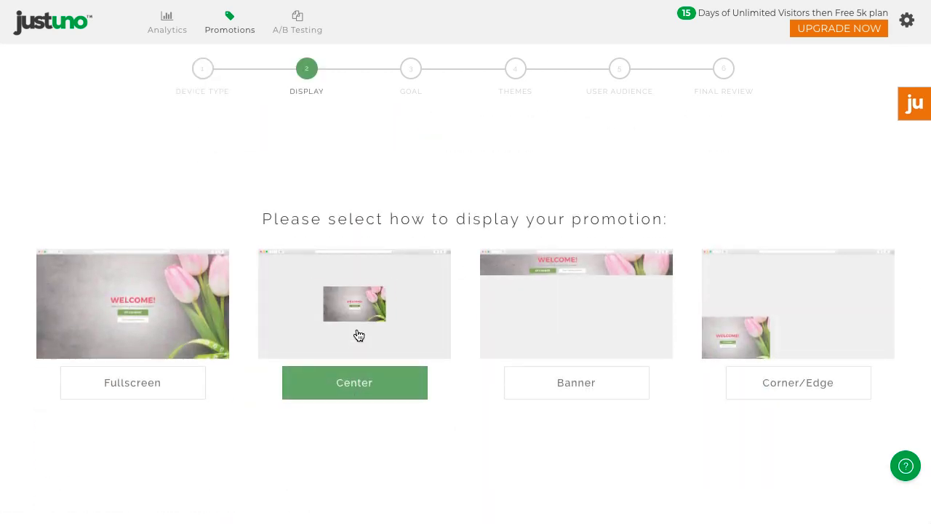
{"action": "left_click", "coordinate": [361, 387]}
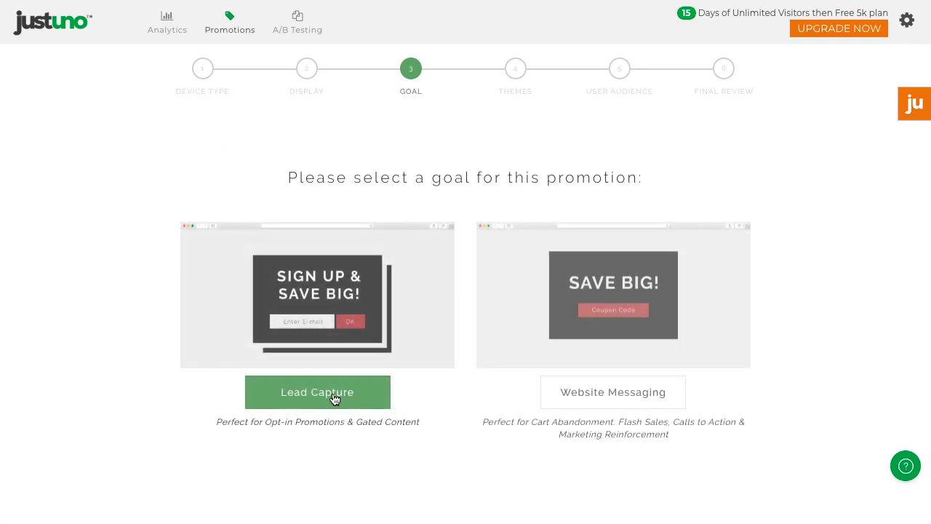
{"action": "left_click", "coordinate": [334, 397]}
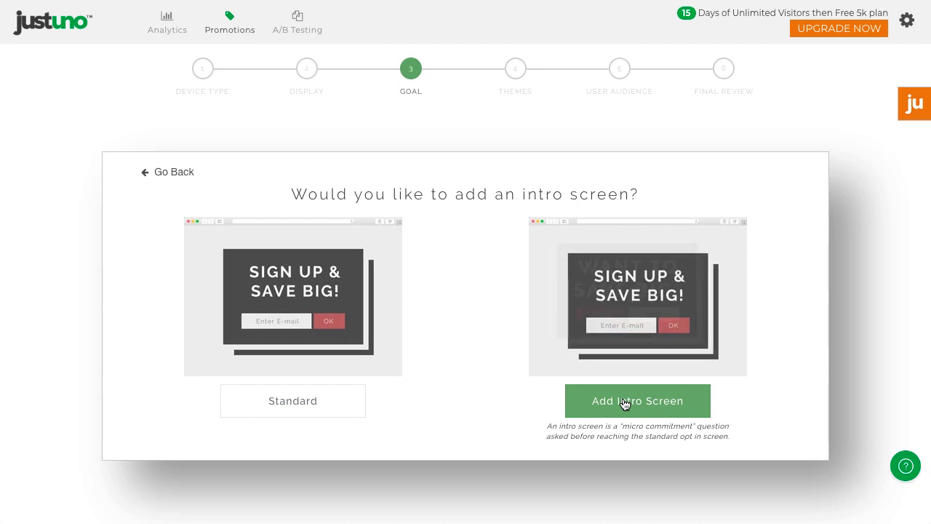
{"action": "left_click", "coordinate": [624, 402]}
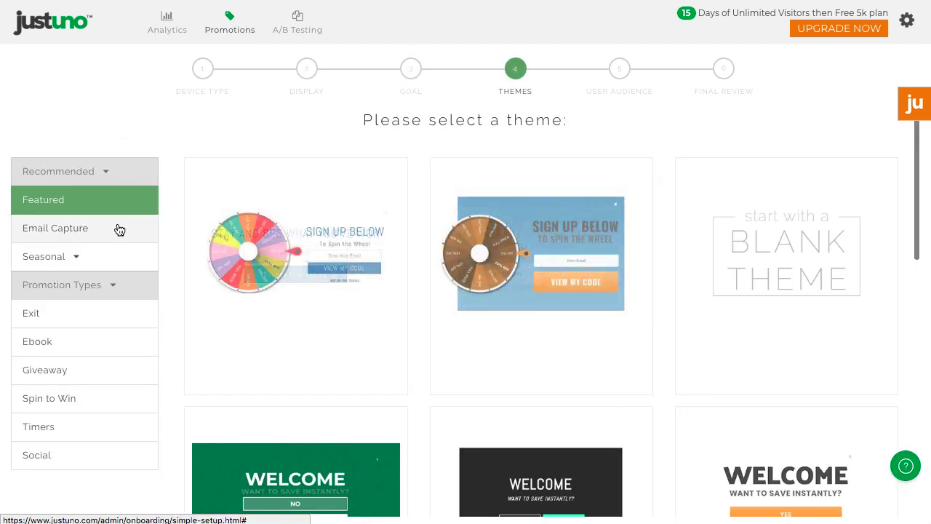
- Filter the gallery to Email Capture themes and pick one for the promotion
{"action": "left_click", "coordinate": [119, 230]}
{"action": "scroll", "coordinate": [667, 360], "scroll_direction": "down", "scroll_amount": 5}
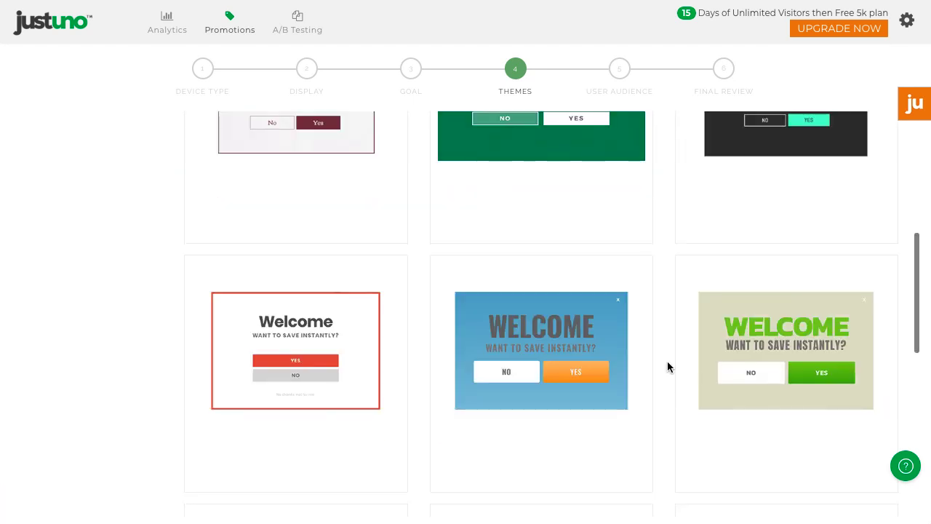
{"action": "scroll", "coordinate": [667, 361], "scroll_direction": "down", "scroll_amount": 2}
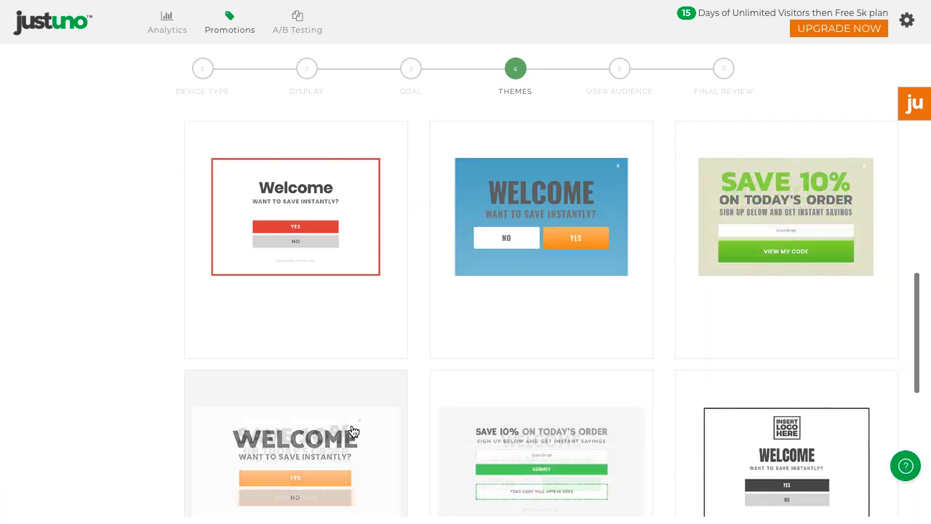
{"action": "left_click", "coordinate": [378, 434]}
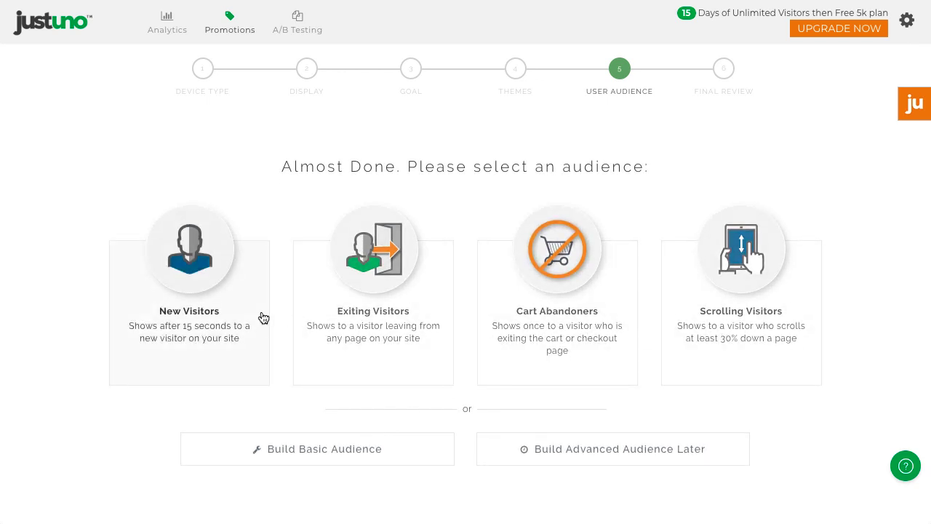
- Build a basic audience triggered on a specific page, reviewing the refine-by options
{"action": "left_click", "coordinate": [333, 456]}
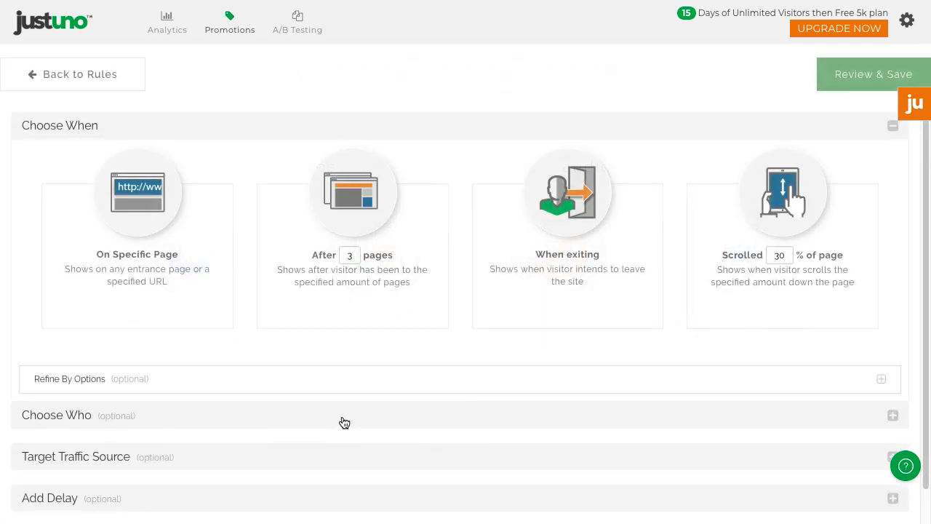
{"action": "left_click", "coordinate": [166, 275]}
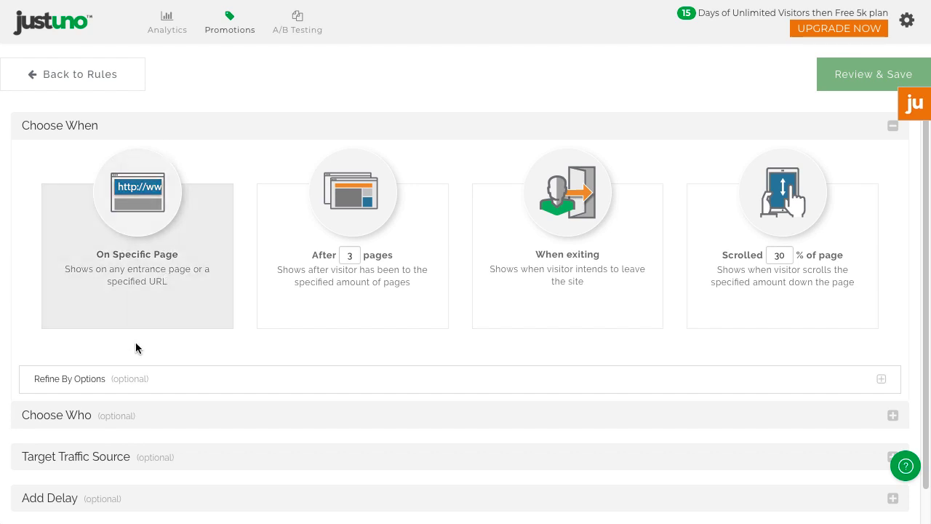
{"action": "left_click", "coordinate": [126, 384]}
{"action": "scroll", "coordinate": [420, 444], "scroll_direction": "down", "scroll_amount": 1}
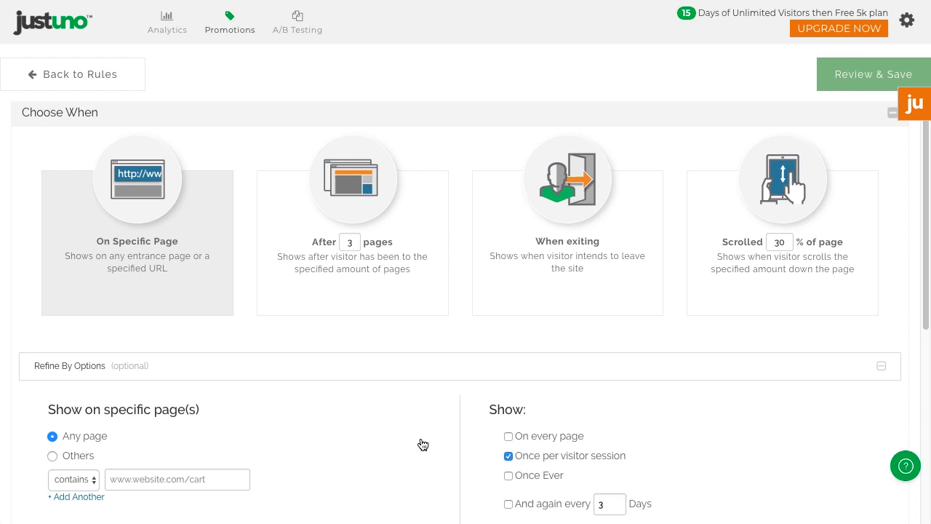
{"action": "scroll", "coordinate": [421, 441], "scroll_direction": "down", "scroll_amount": 5}
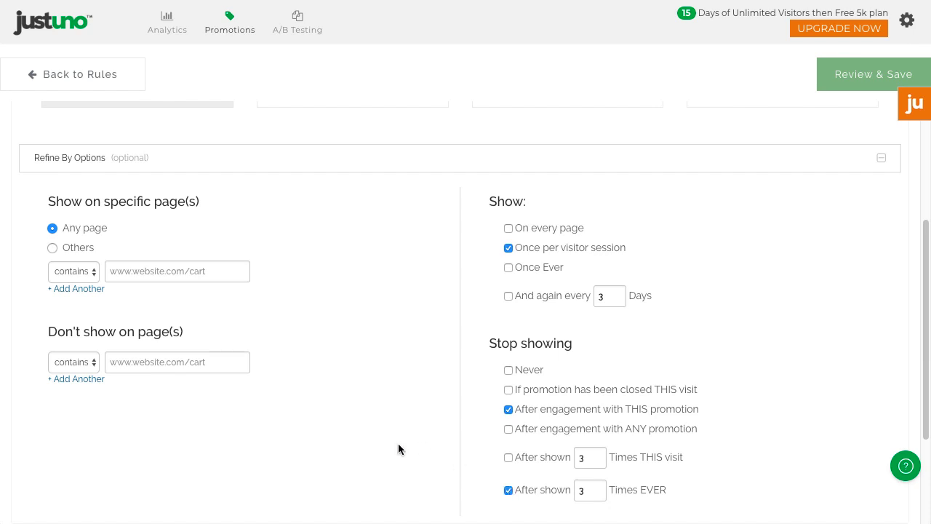
{"action": "scroll", "coordinate": [398, 448], "scroll_direction": "down", "scroll_amount": 4}
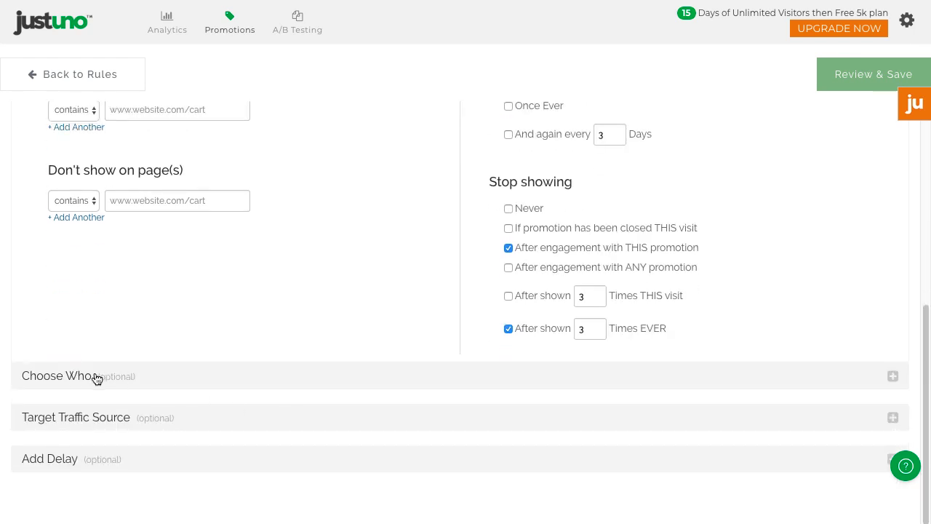
{"action": "left_click", "coordinate": [73, 377]}
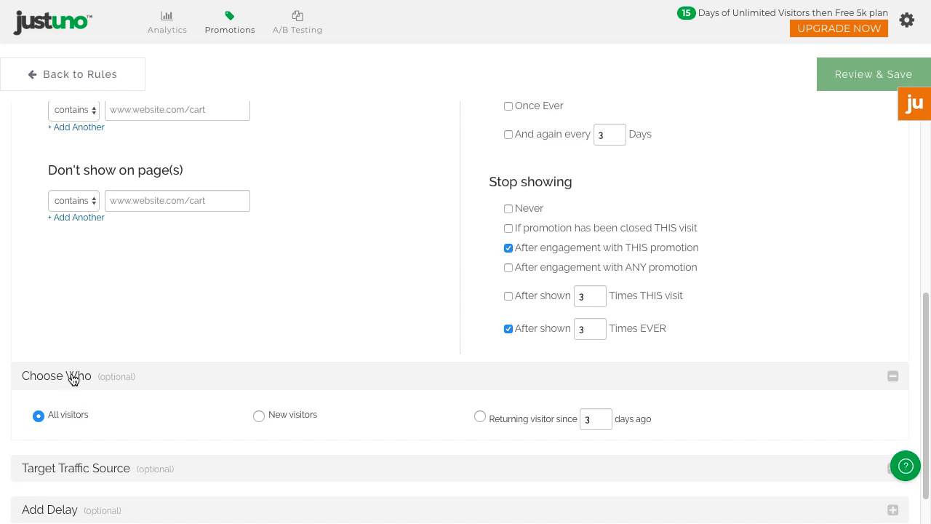
{"action": "left_click", "coordinate": [74, 376]}
- Delay the popup until 15 seconds on the page
{"action": "left_click", "coordinate": [108, 459]}
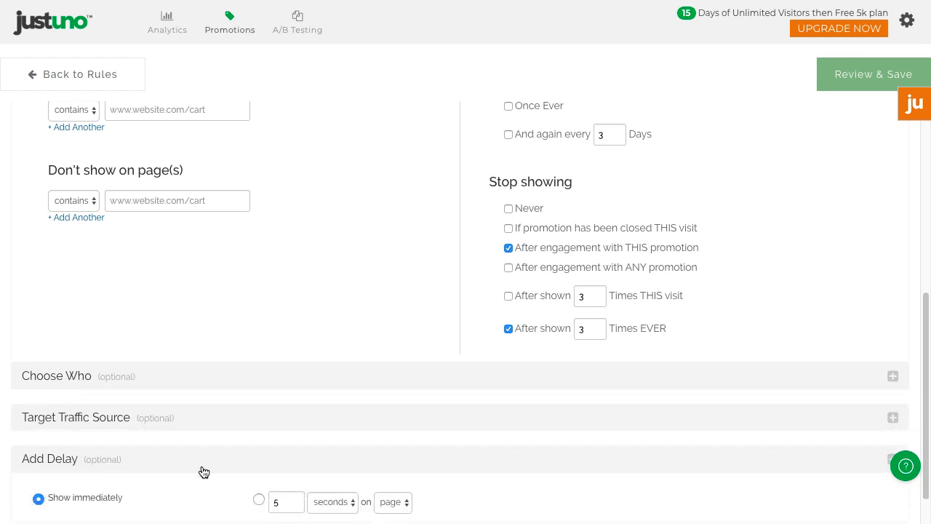
{"action": "left_click", "coordinate": [276, 452]}
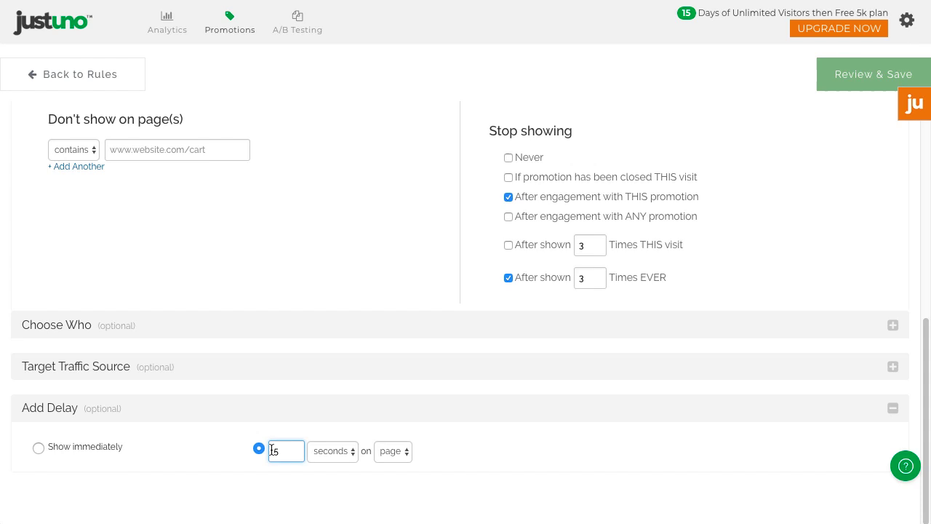
{"action": "left_click", "coordinate": [500, 468]}
- Save the display rules and change the popup headline from WELCOME to 'Enjoy'
{"action": "left_click", "coordinate": [838, 74]}
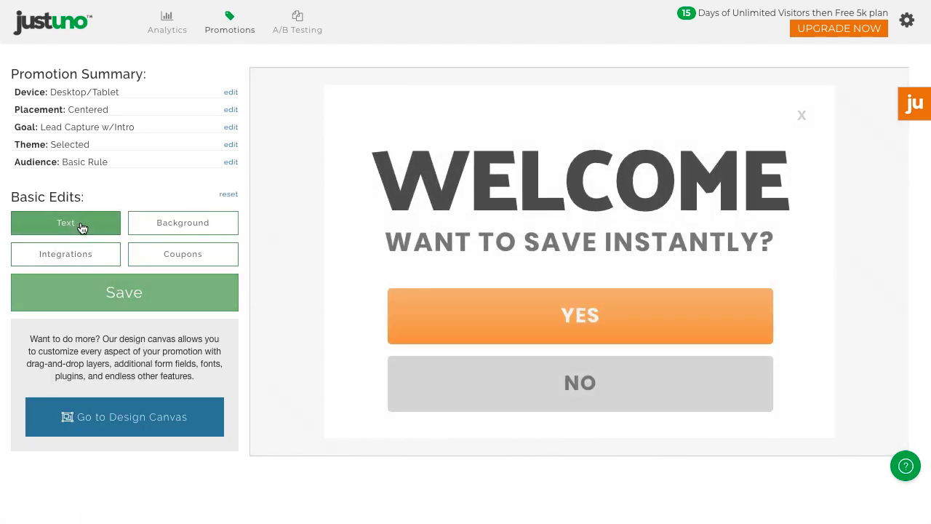
{"action": "left_click", "coordinate": [81, 229]}
{"action": "left_click", "coordinate": [109, 114]}
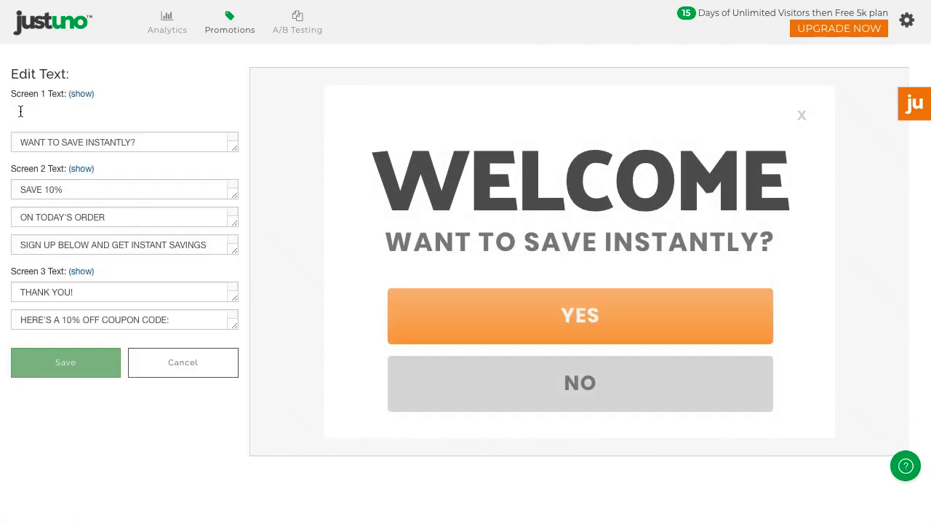
{"action": "key", "text": "ctrl+a"}
{"action": "type", "text": "Enjoy"}
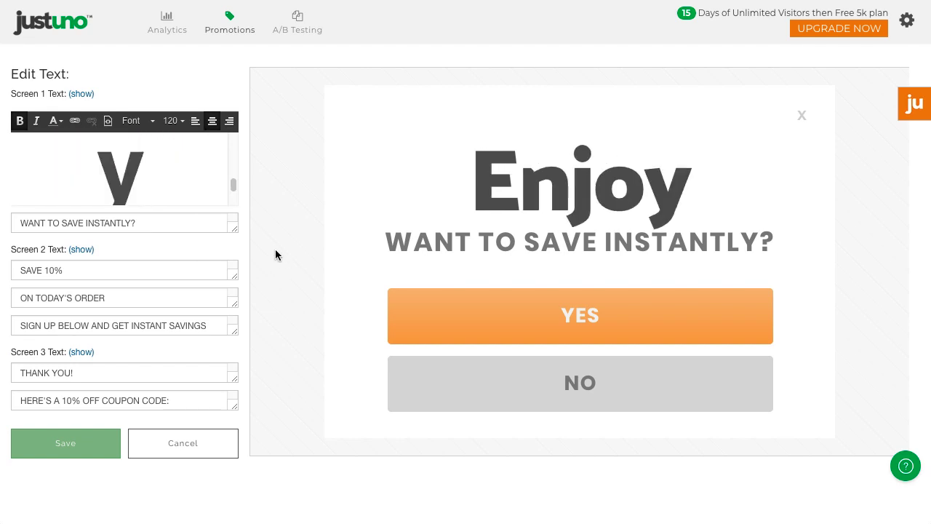
{"action": "left_click", "coordinate": [73, 445]}
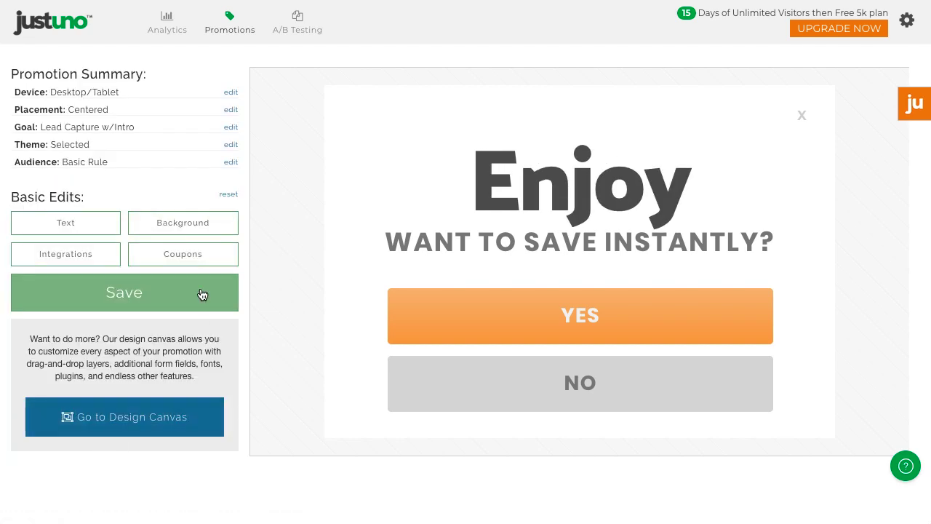
- Set the popup background colour to light grey #f7f7f7
{"action": "left_click", "coordinate": [182, 222]}
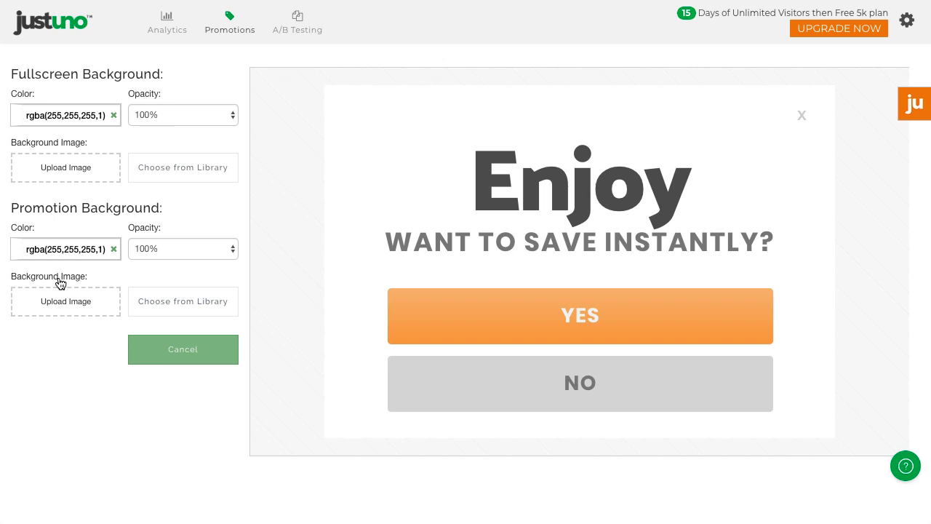
{"action": "left_click", "coordinate": [59, 249]}
{"action": "mouse_move", "coordinate": [45, 266]}
{"action": "left_mouse_down"}
{"action": "mouse_move", "coordinate": [46, 296]}
{"action": "mouse_move", "coordinate": [12, 267]}
{"action": "left_mouse_up"}
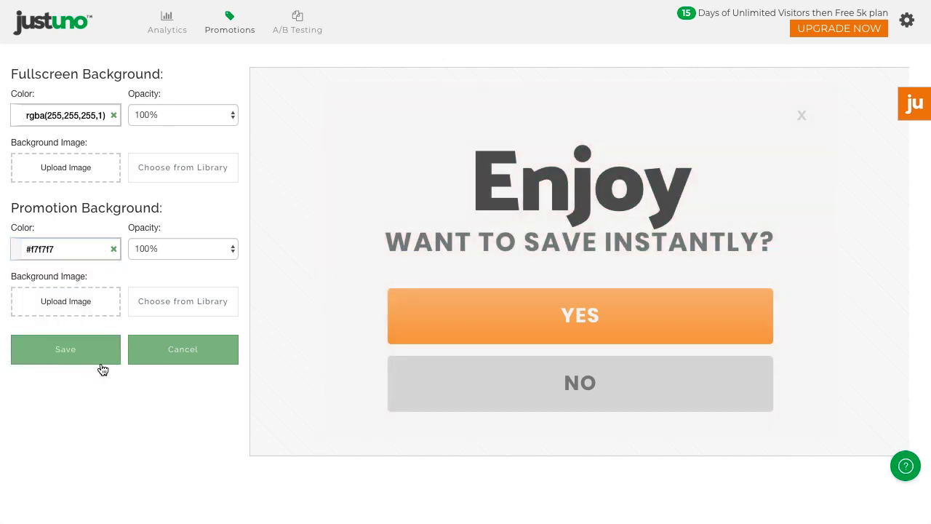
{"action": "left_click", "coordinate": [90, 359]}
- Set the coupon code to 'testcoupon'
{"action": "left_click", "coordinate": [182, 251]}
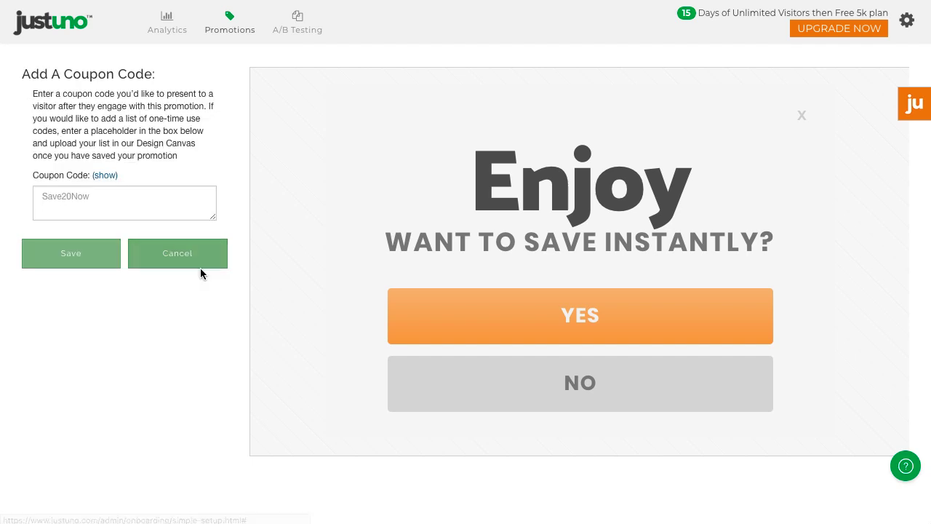
{"action": "left_click", "coordinate": [121, 199]}
{"action": "type", "text": "testcoupio"}
{"action": "type", "text": "on"}
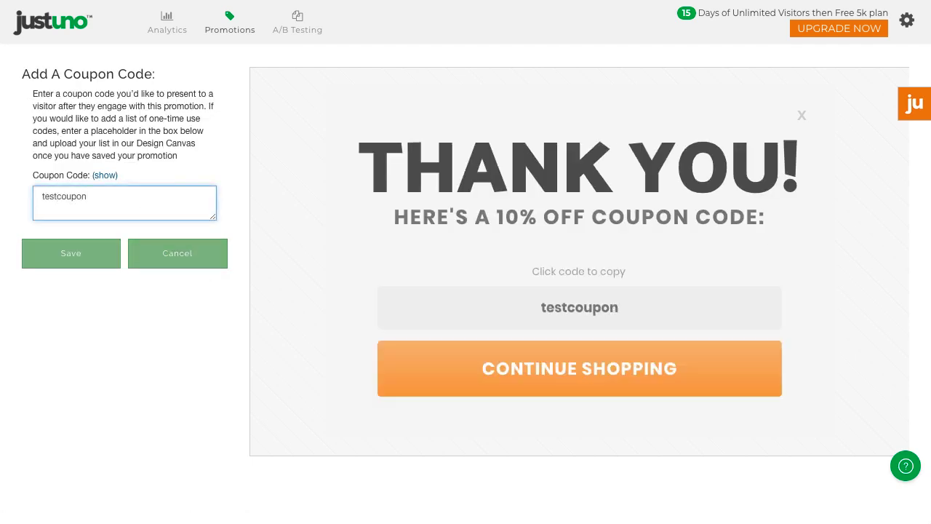
{"action": "left_click", "coordinate": [83, 262]}
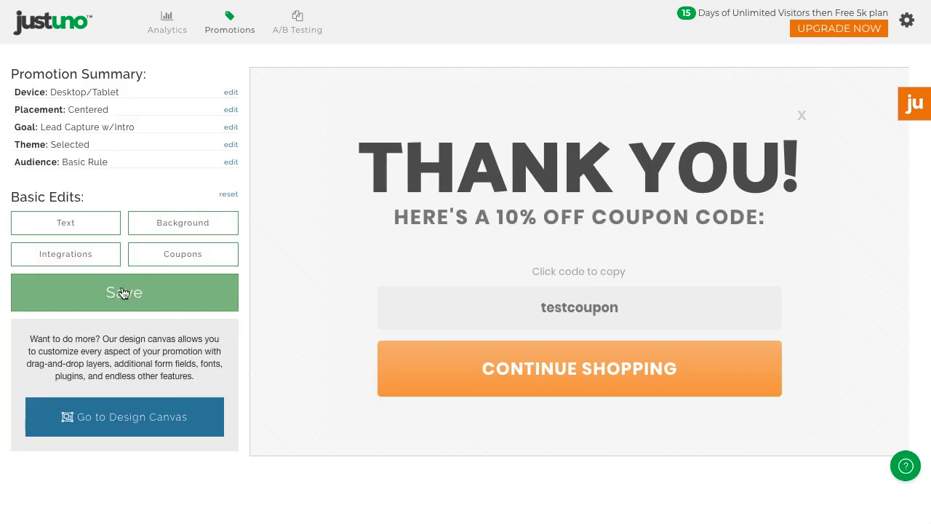
- Connect MailChimp via Easy Login and send sign-ups to the Test Three list
{"action": "left_click", "coordinate": [49, 254]}
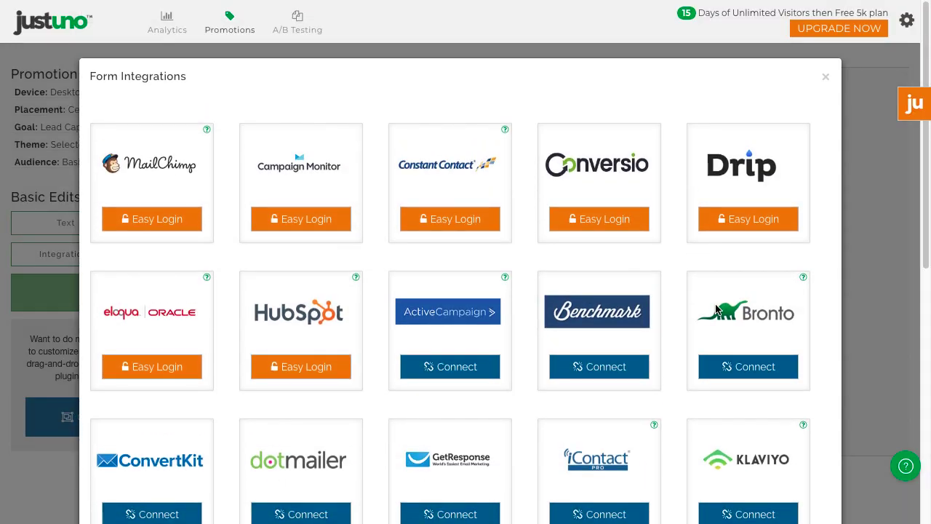
{"action": "scroll", "coordinate": [820, 333], "scroll_direction": "down", "scroll_amount": 5}
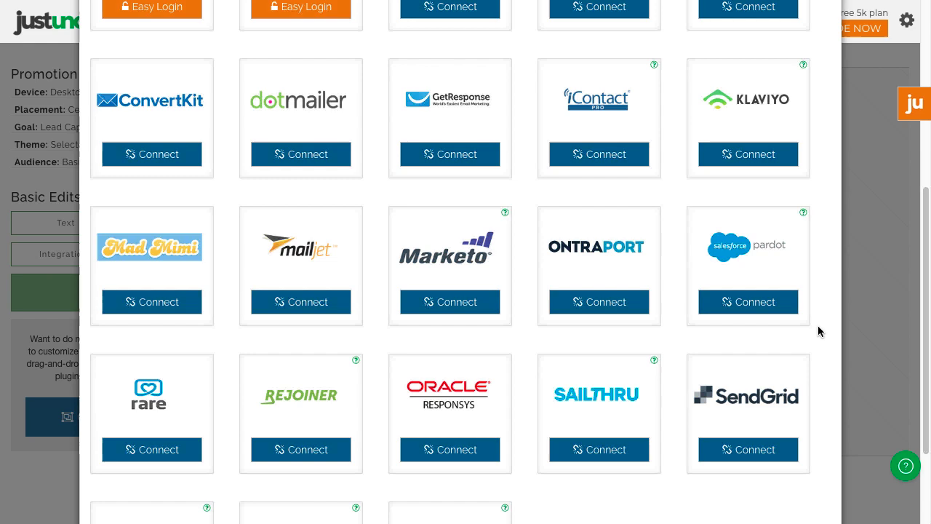
{"action": "scroll", "coordinate": [819, 332], "scroll_direction": "down", "scroll_amount": 2}
{"action": "scroll", "coordinate": [818, 330], "scroll_direction": "up", "scroll_amount": 7}
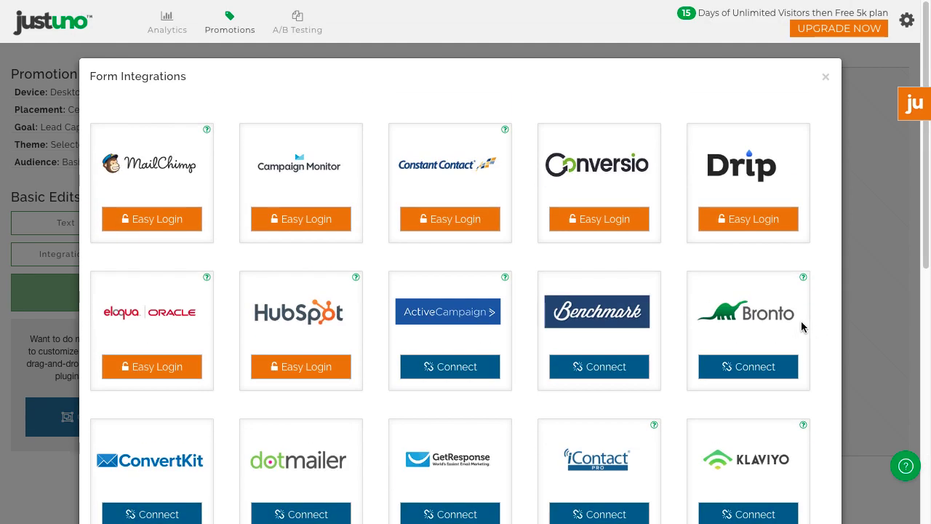
{"action": "left_click", "coordinate": [156, 223]}
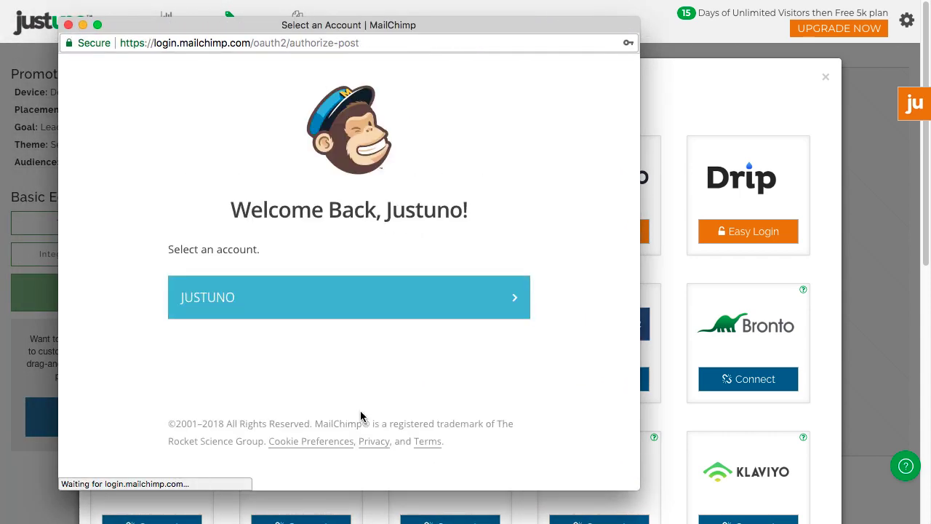
{"action": "left_click", "coordinate": [345, 304]}
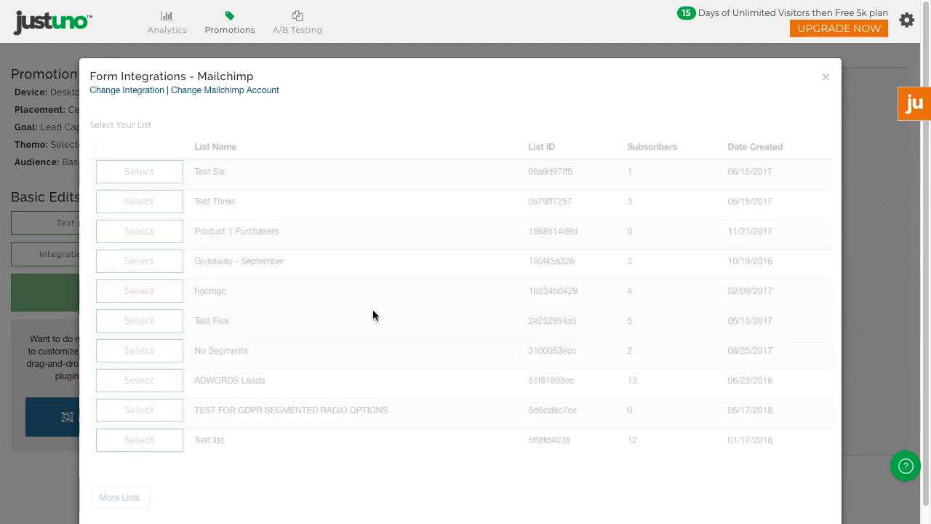
{"action": "left_click", "coordinate": [135, 206]}
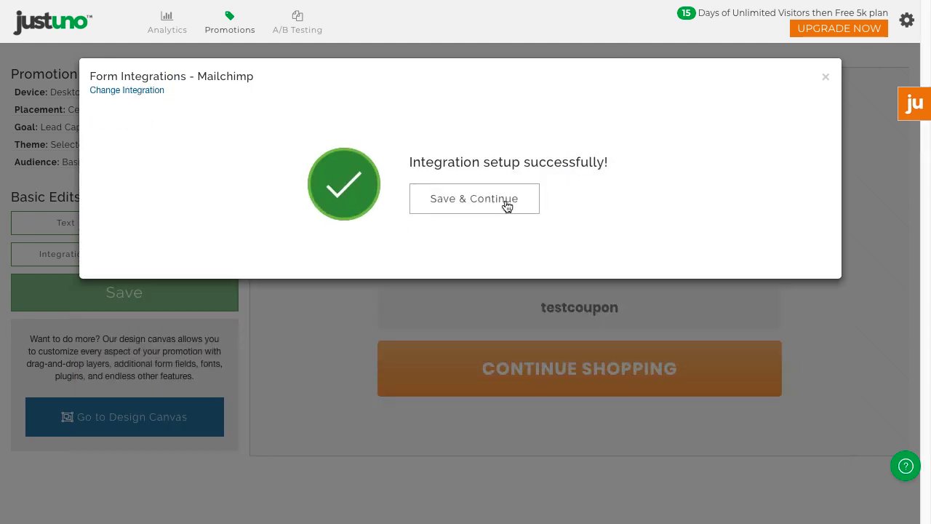
{"action": "left_click", "coordinate": [507, 207]}
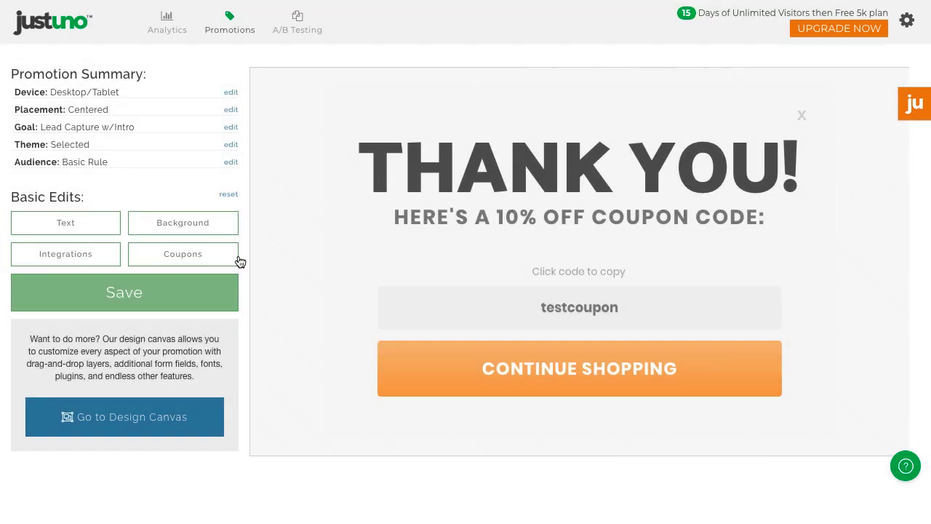
- Save the finished promotion
{"action": "left_click", "coordinate": [101, 293]}
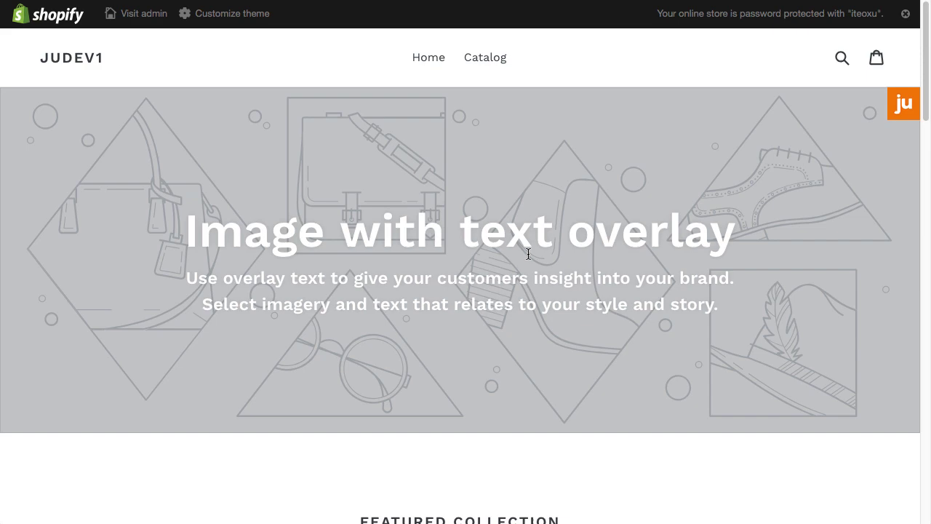
- Reset the visitor profile with the ju testing tools and reload the store page
{"action": "left_click", "coordinate": [905, 107]}
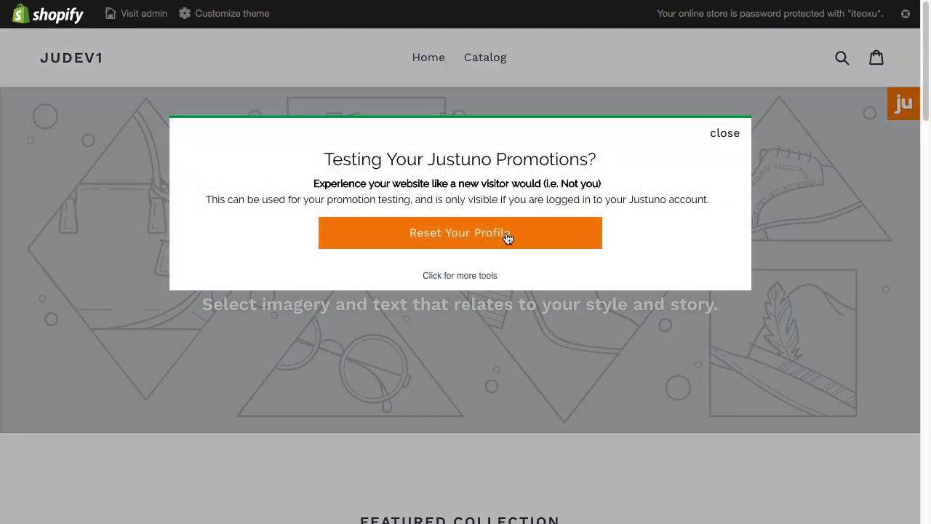
{"action": "left_click", "coordinate": [507, 238]}
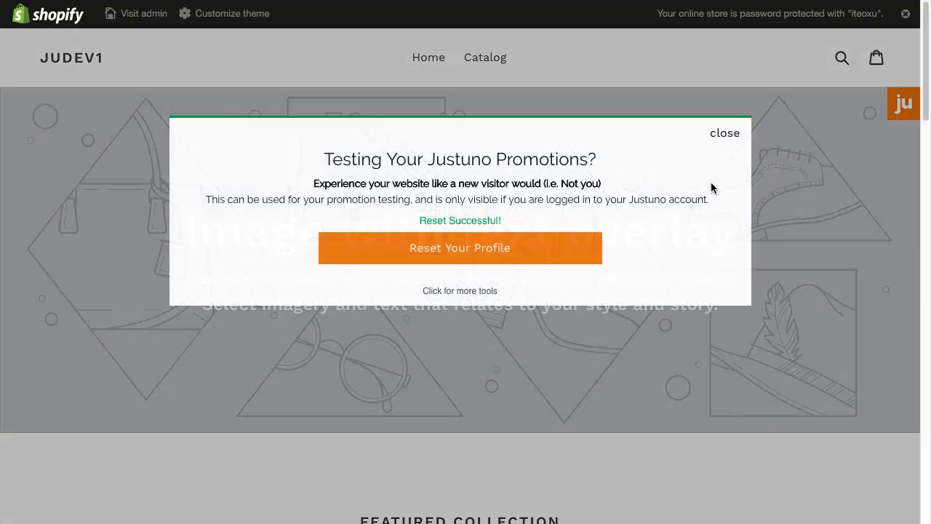
{"action": "left_click", "coordinate": [728, 134]}
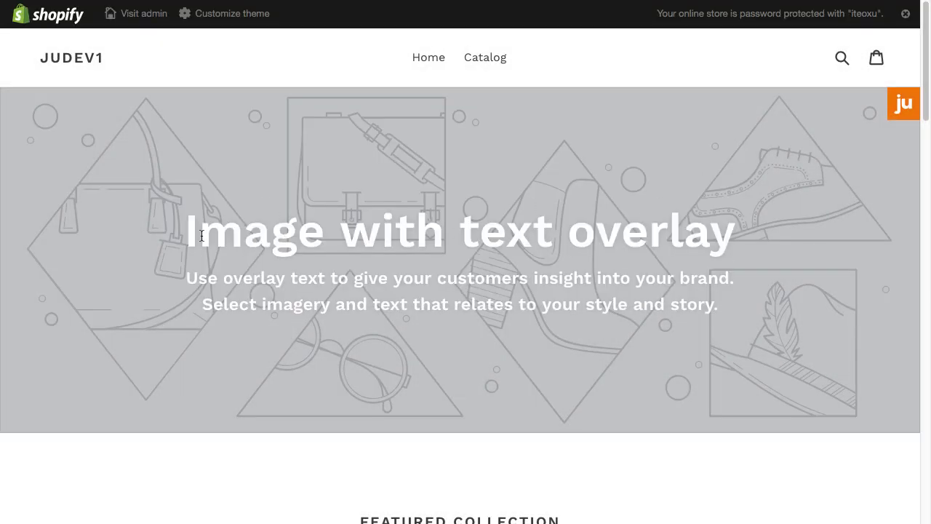
{"action": "key", "text": "super+r"}
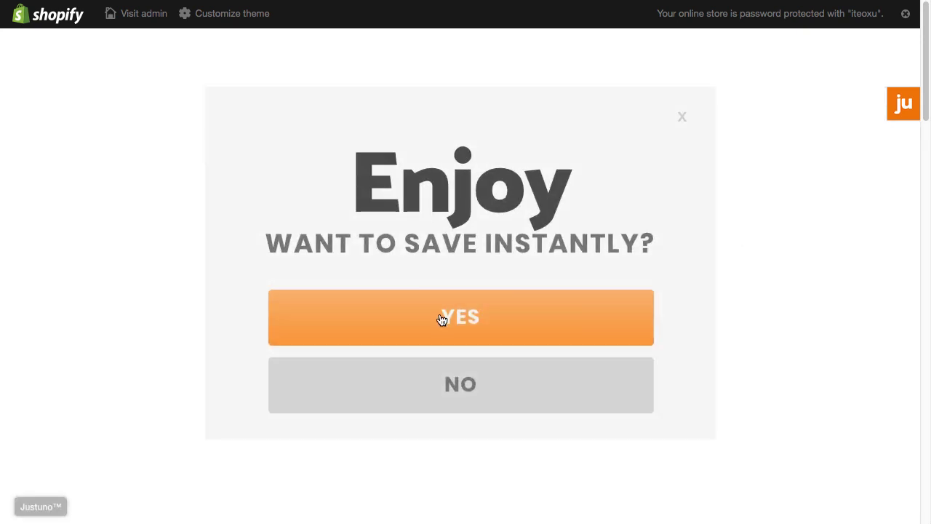
- Accept the popup offer, submit a test e-mail and reveal the testcoupon code
{"action": "left_click", "coordinate": [442, 320]}
{"action": "left_click", "coordinate": [444, 310]}
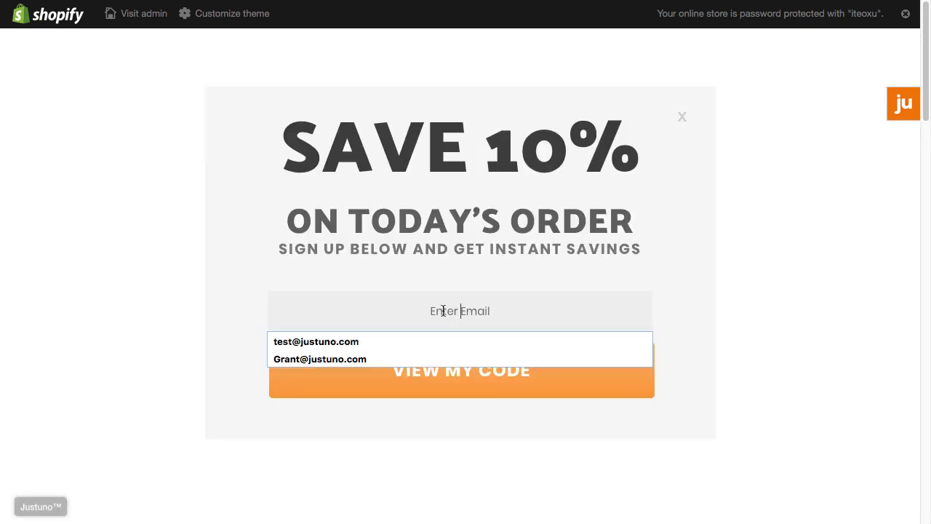
{"action": "left_click", "coordinate": [398, 344]}
{"action": "left_click", "coordinate": [453, 381]}
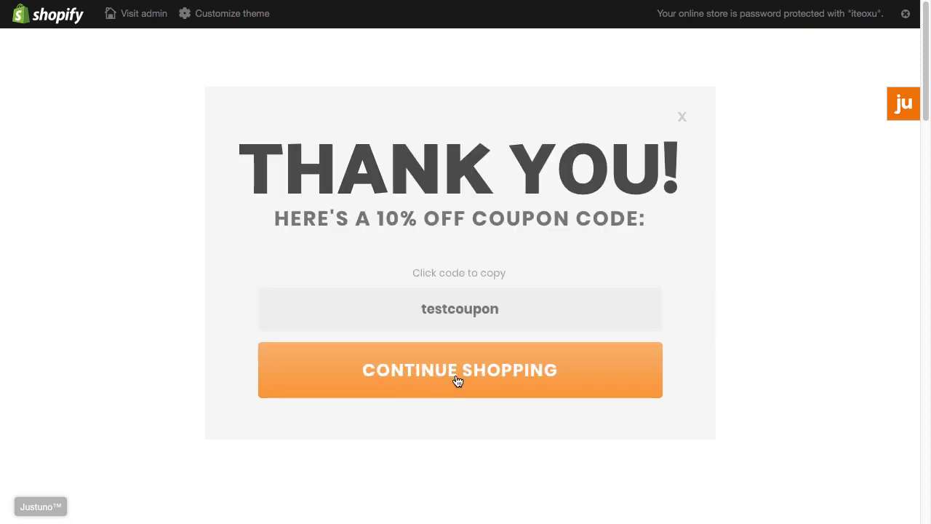